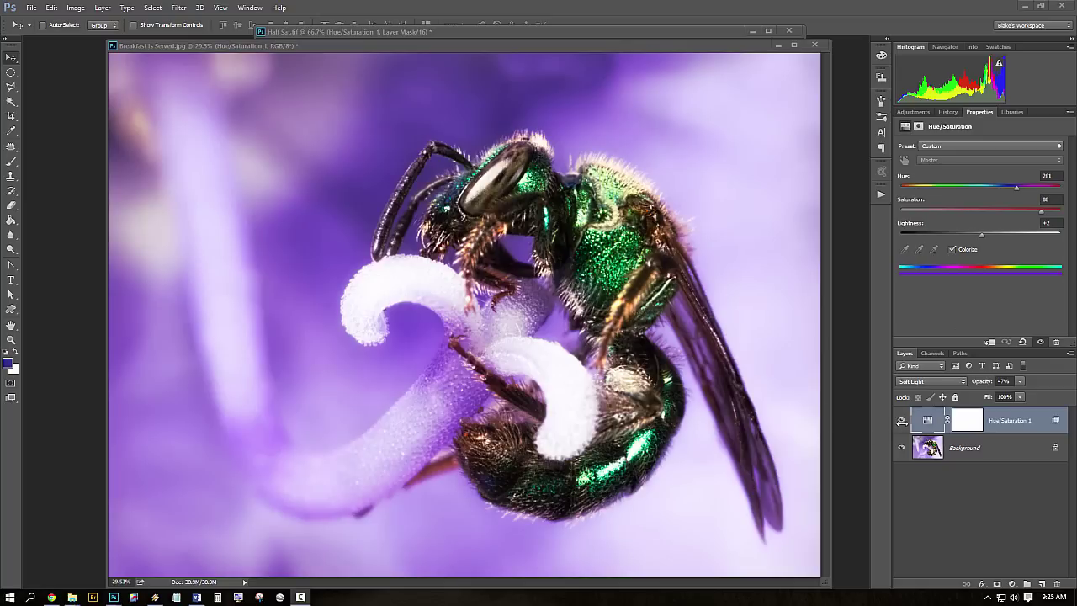
# Bring Photoshop to the front showing the Full Sat.tif colour-circle document
pyautogui.click(904, 422)
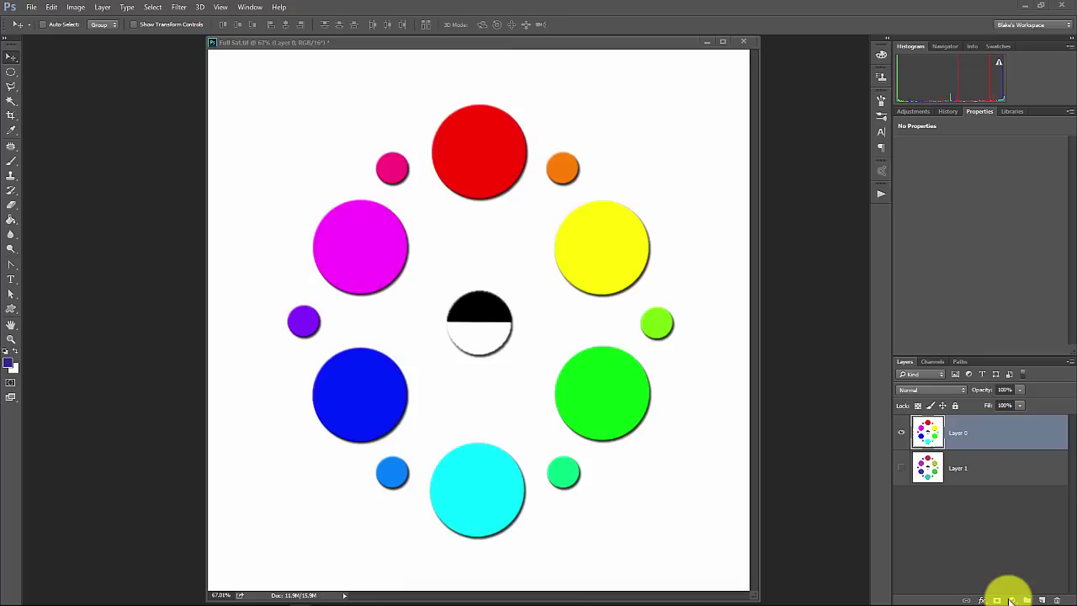
# Add a Hue/Saturation adjustment layer above Layer 0 from the Layers panel
pyautogui.click(1013, 600)
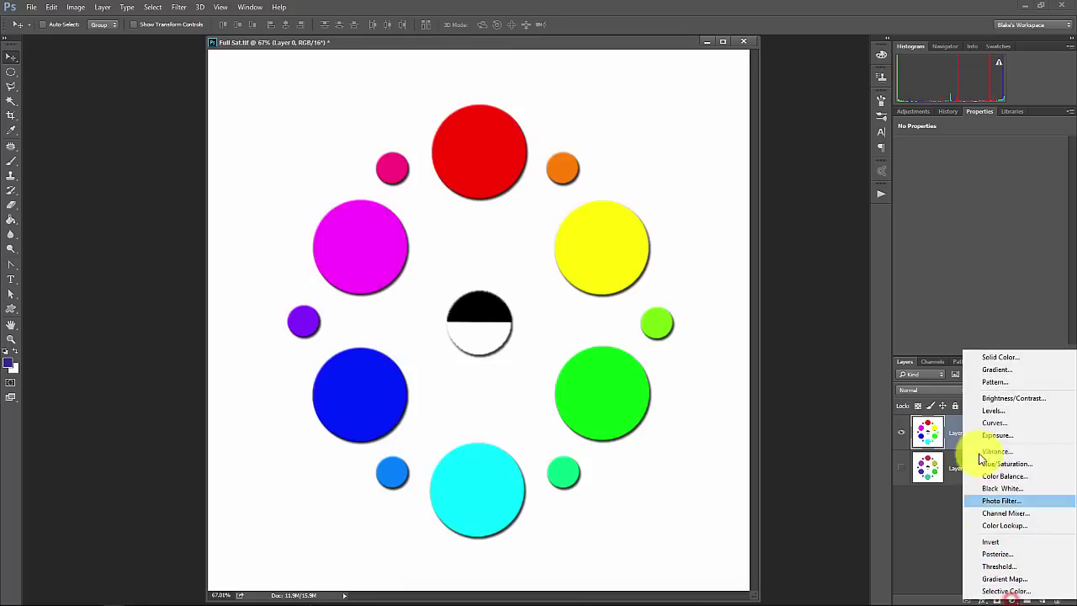
pyautogui.click(1015, 465)
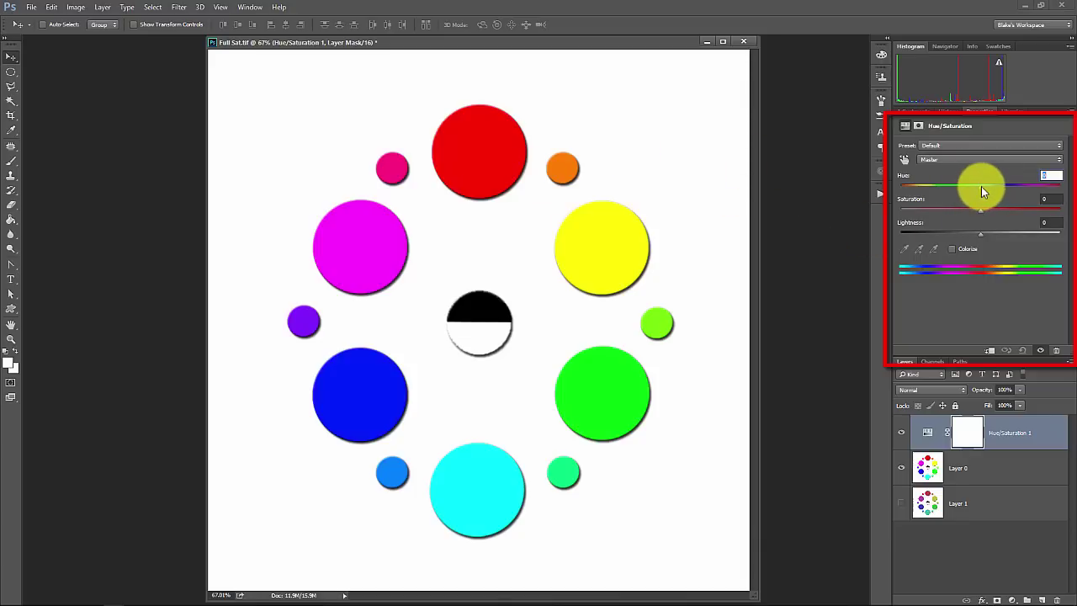
# Rotate the circles' Hue to +30, then +180, then back toward 0
pyautogui.moveTo(981, 186); pyautogui.dragTo(1005, 186)
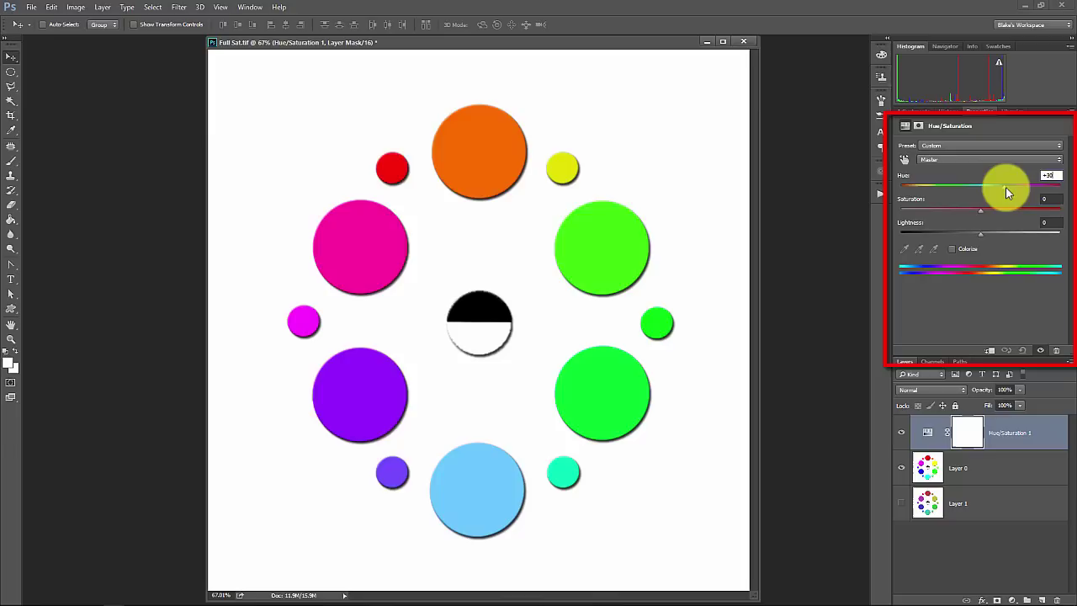
pyautogui.click(1050, 175)
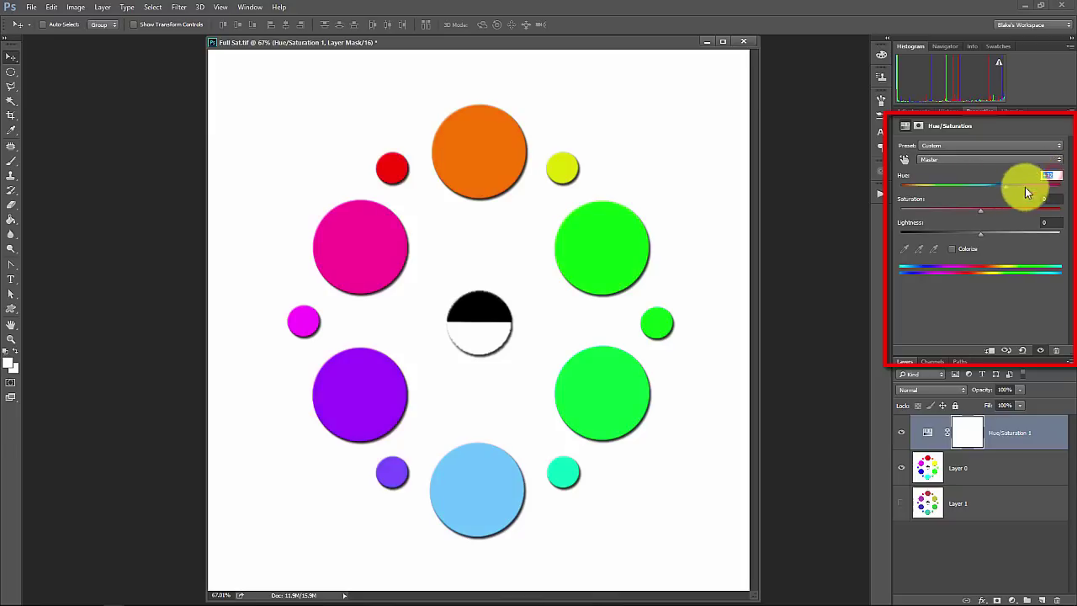
pyautogui.moveTo(1009, 187); pyautogui.dragTo(1070, 191)
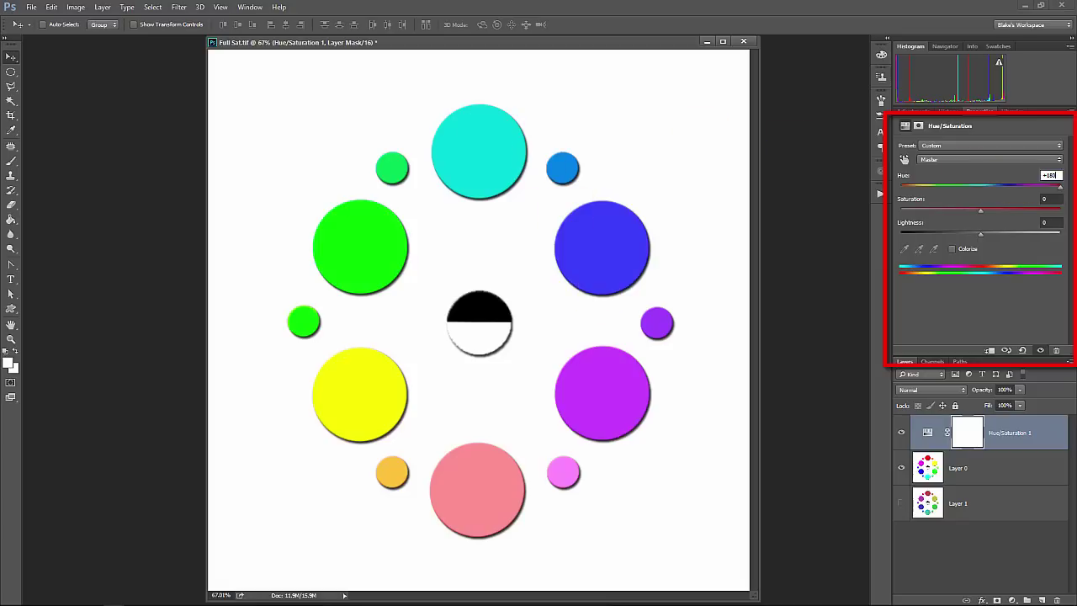
pyautogui.moveTo(1059, 185); pyautogui.dragTo(981, 189)
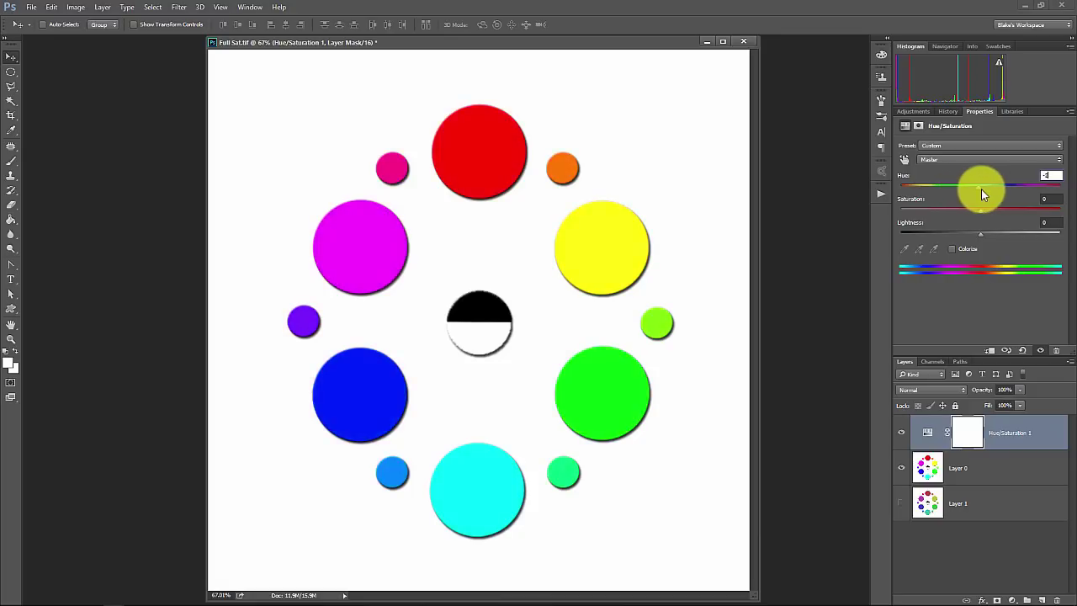
# Reset Hue to 0 and toggle Layer 0 and Layer 1 visibility to compare the circles
pyautogui.click(1050, 175)
pyautogui.press('Return')
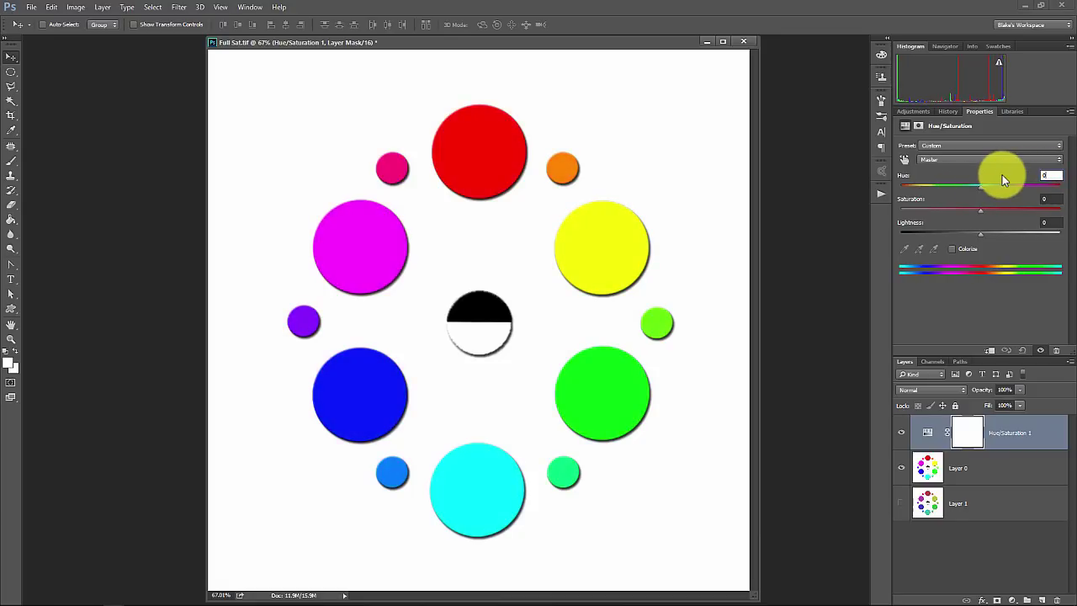
pyautogui.click(901, 468)
pyautogui.click(901, 503)
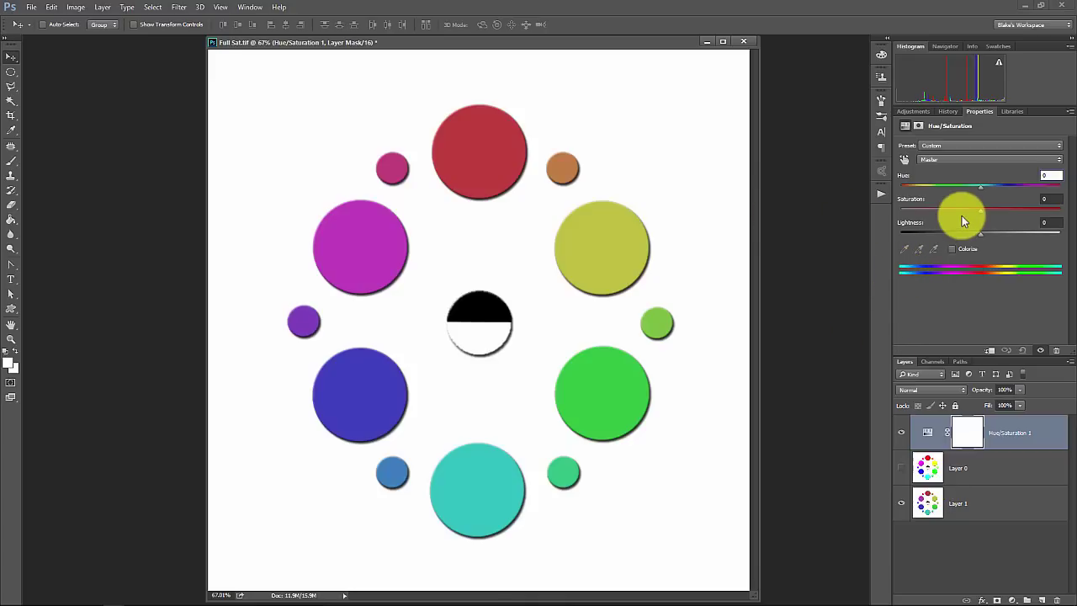
pyautogui.click(902, 468)
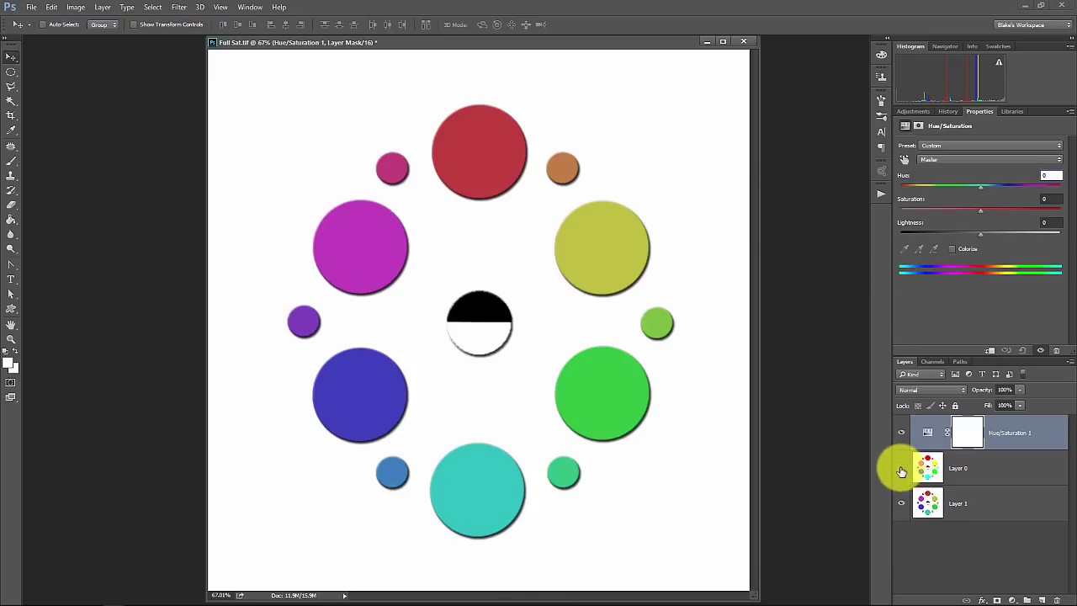
pyautogui.click(902, 469)
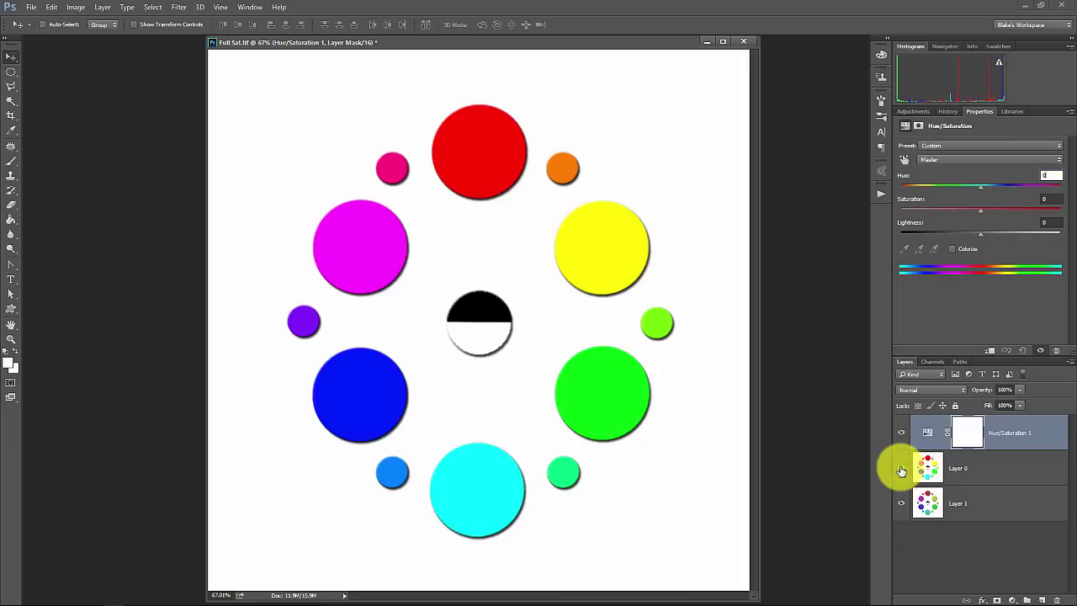
# With Layer 0 hidden, sweep Saturation between +100 and -100, ending near +2
pyautogui.moveTo(1014, 213); pyautogui.dragTo(976, 218)
pyautogui.click(901, 470)
pyautogui.moveTo(980, 211)
pyautogui.mouseDown()
pyautogui.moveTo(871, 217)
pyautogui.moveTo(1071, 208)
pyautogui.moveTo(979, 211)
pyautogui.mouseUp()
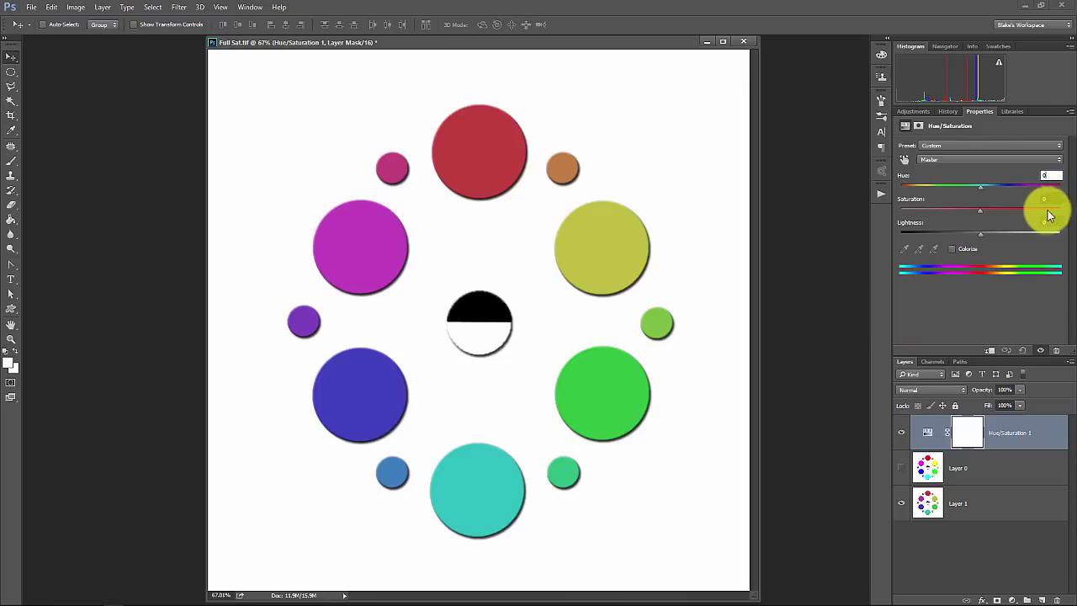
pyautogui.moveTo(980, 211)
pyautogui.mouseDown()
pyautogui.moveTo(1046, 216)
pyautogui.moveTo(981, 224)
pyautogui.mouseUp()
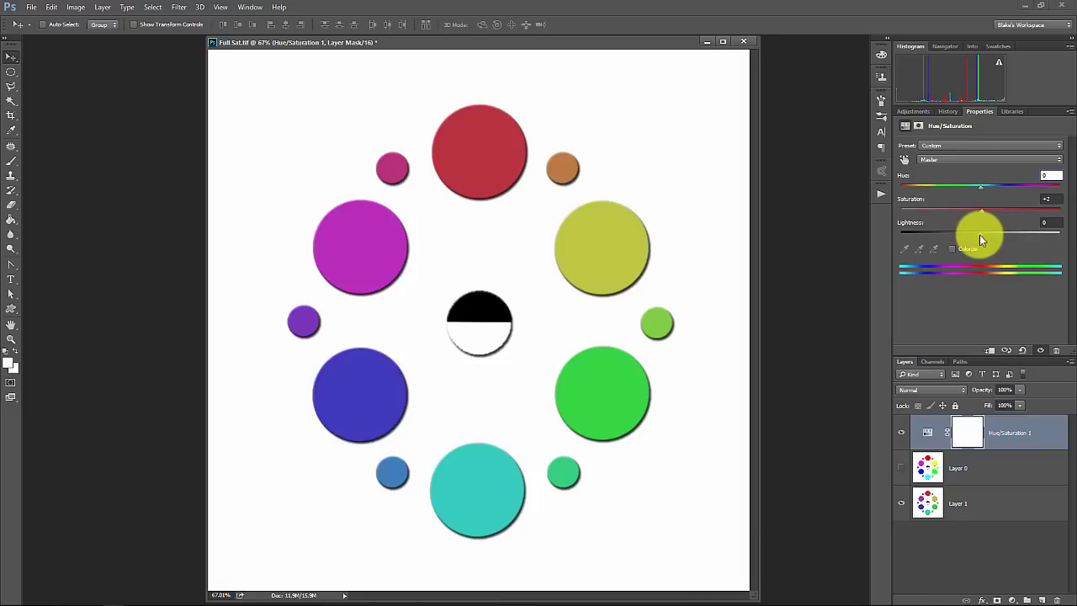
# Try lighter and darker Lightness, then switch to the Reds range with Lightness +1
pyautogui.moveTo(980, 235)
pyautogui.mouseDown()
pyautogui.moveTo(1051, 233)
pyautogui.moveTo(866, 244)
pyautogui.moveTo(1039, 240)
pyautogui.moveTo(901, 240)
pyautogui.moveTo(980, 236)
pyautogui.mouseUp()
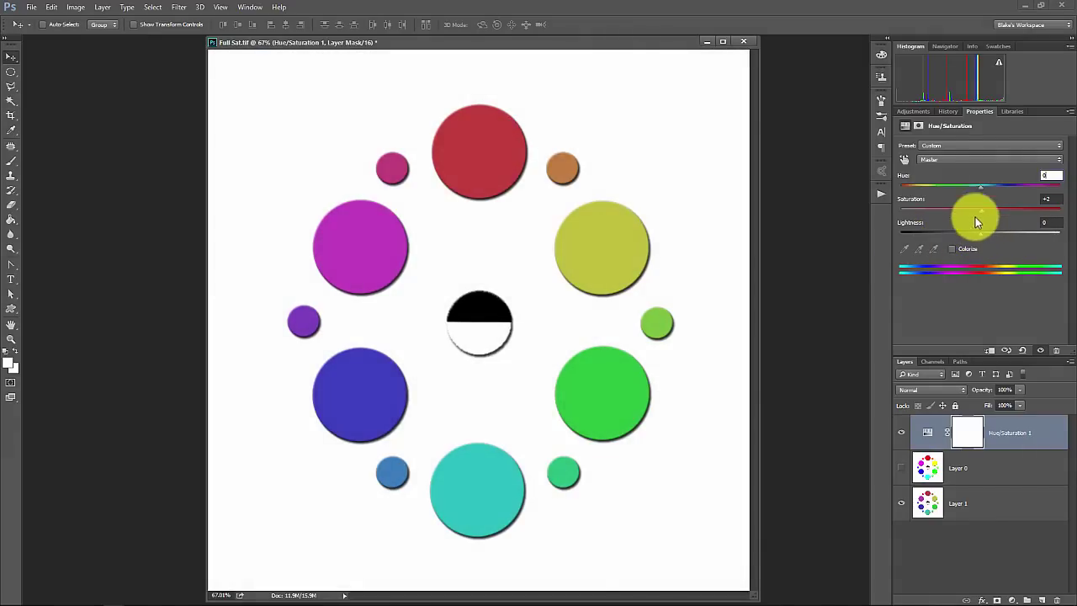
pyautogui.click(947, 160)
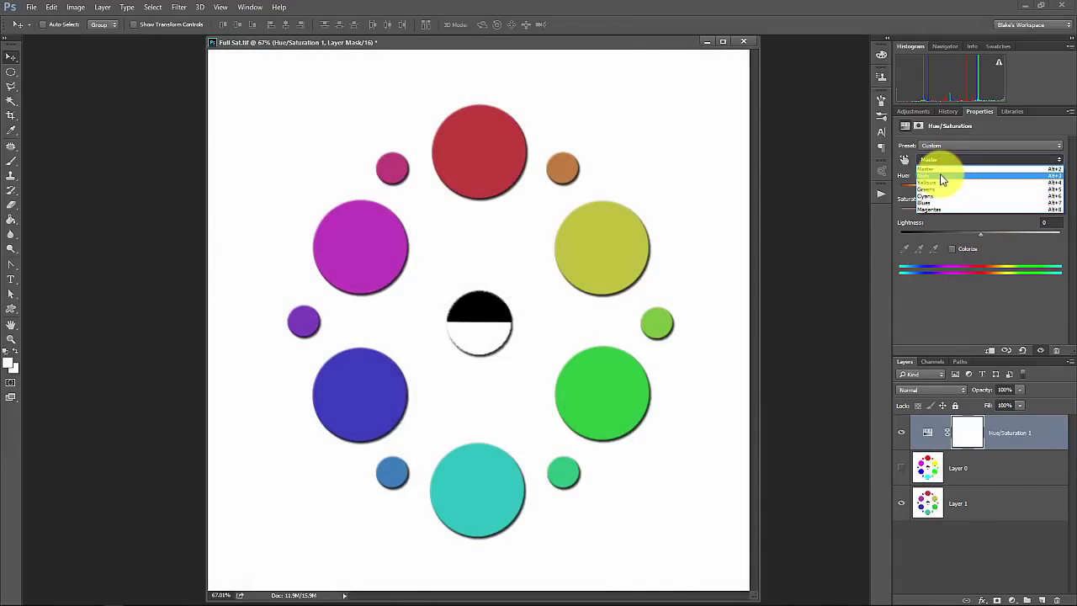
pyautogui.click(942, 176)
pyautogui.moveTo(981, 235)
pyautogui.mouseDown()
pyautogui.moveTo(1065, 238)
pyautogui.moveTo(892, 240)
pyautogui.moveTo(981, 238)
pyautogui.mouseUp()
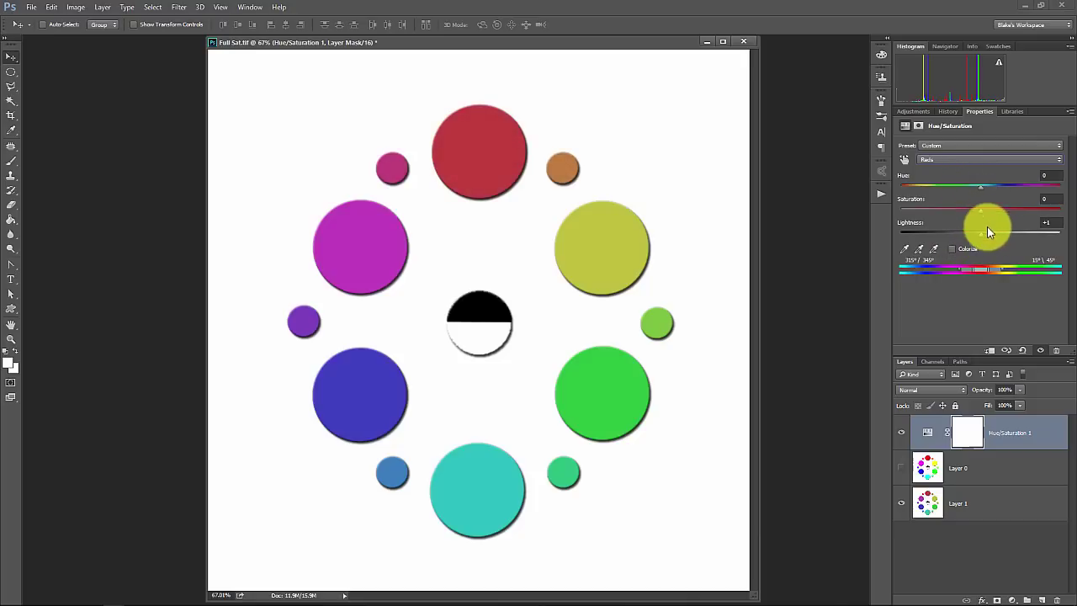
# Minimize Full Sat.tif and sample the red, yellow, green, cyan, blue and magenta circles
pyautogui.click(705, 43)
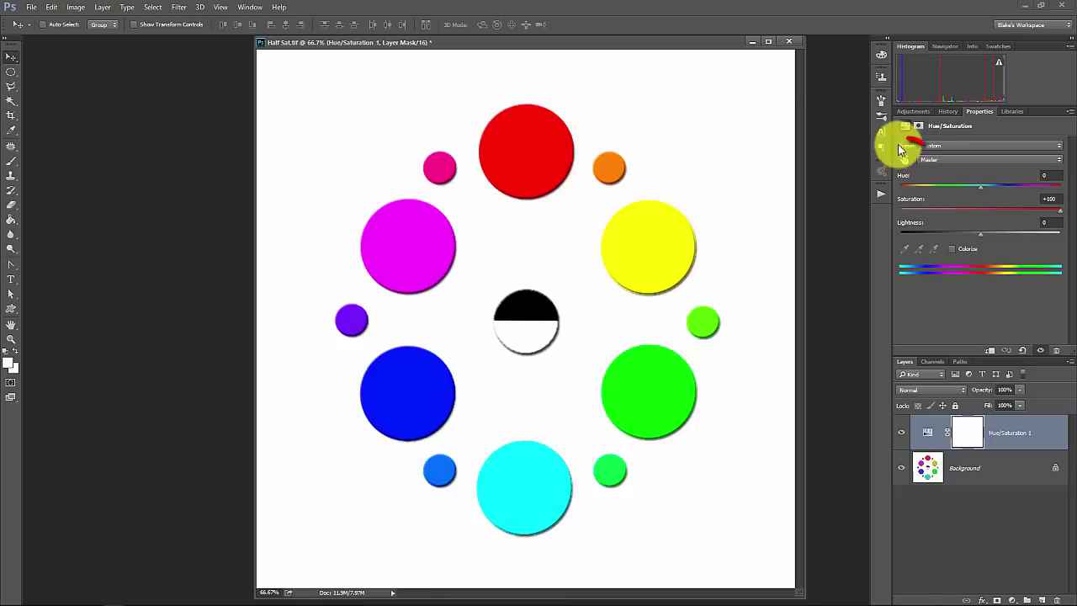
pyautogui.click(904, 159)
pyautogui.click(536, 153)
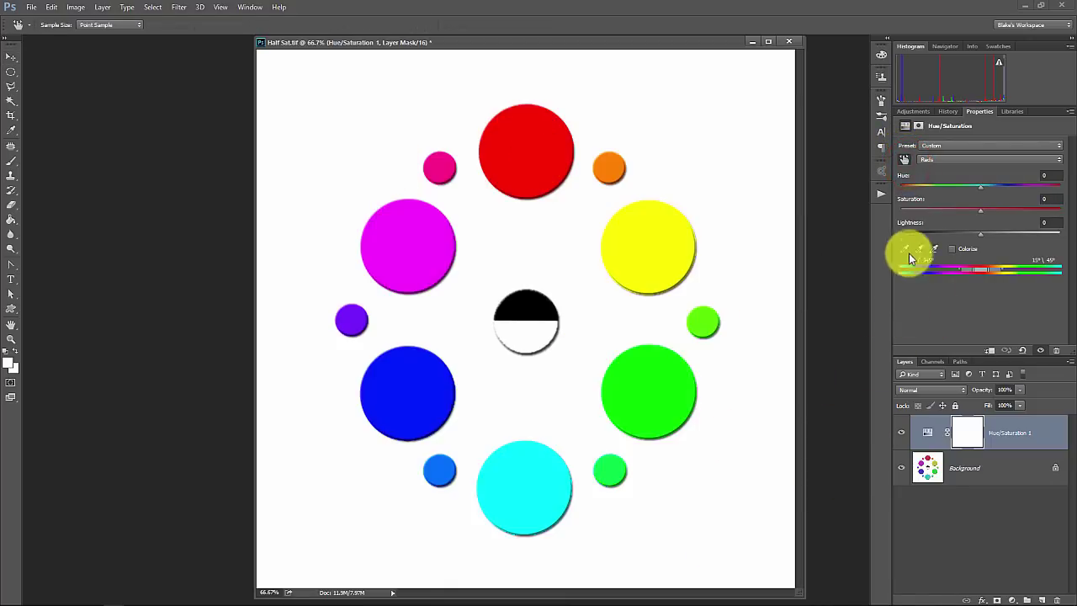
pyautogui.click(905, 159)
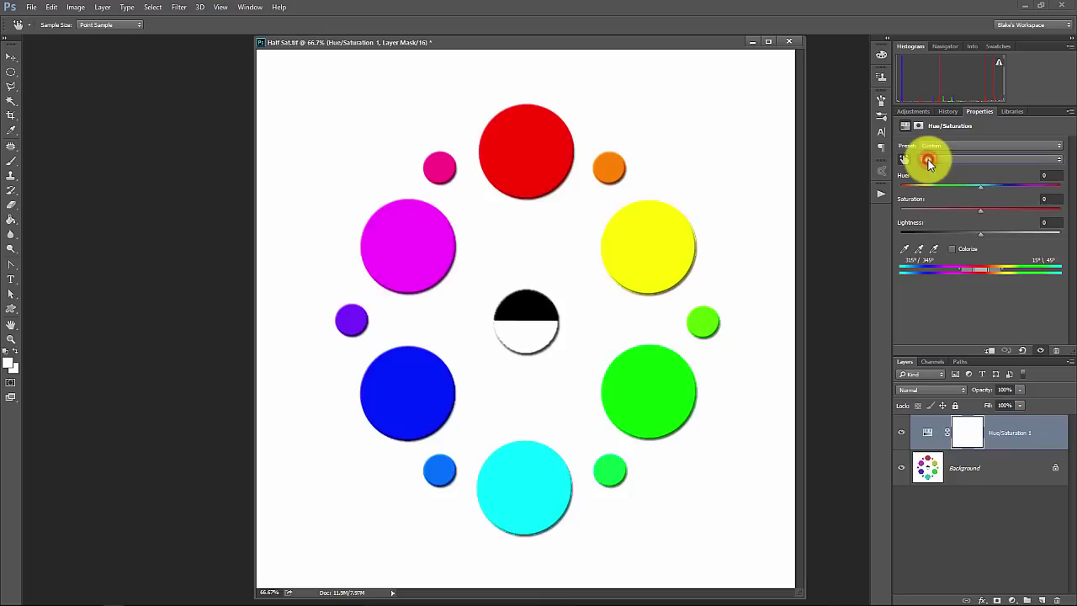
pyautogui.click(646, 242)
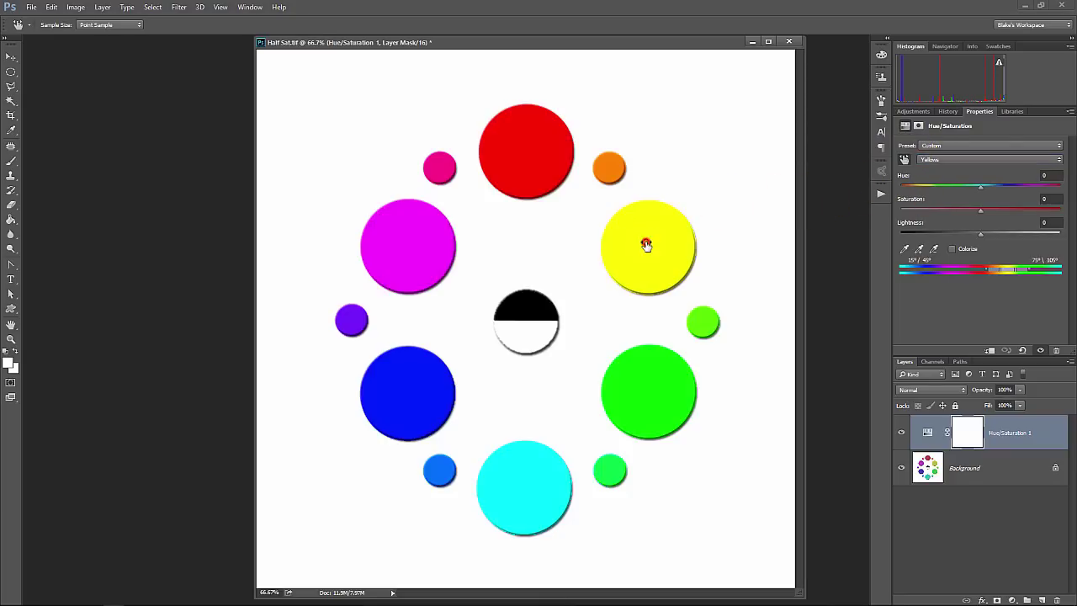
pyautogui.click(673, 379)
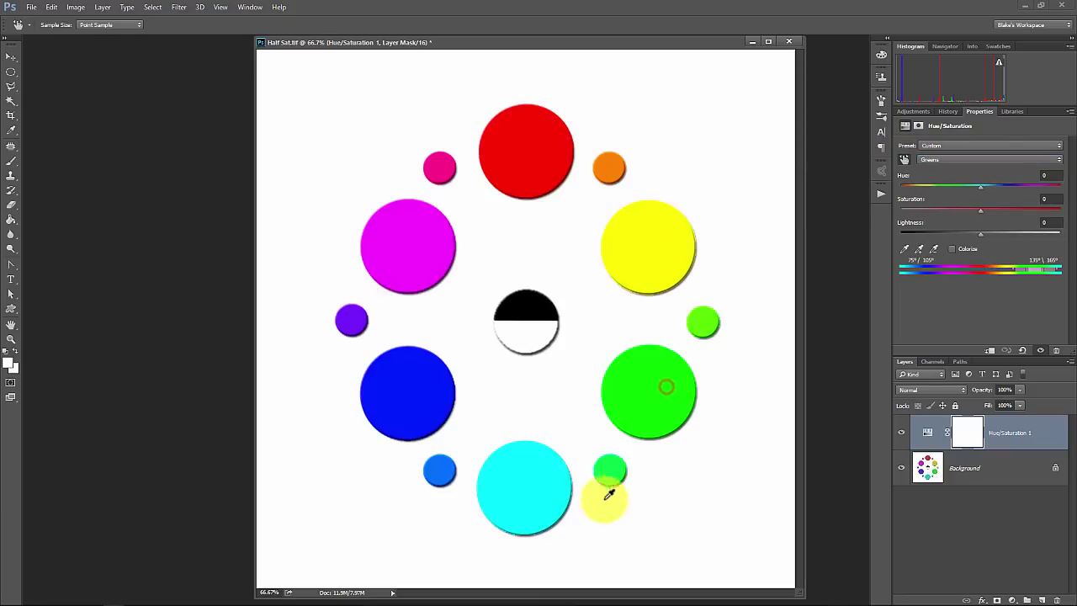
pyautogui.click(534, 492)
pyautogui.click(409, 393)
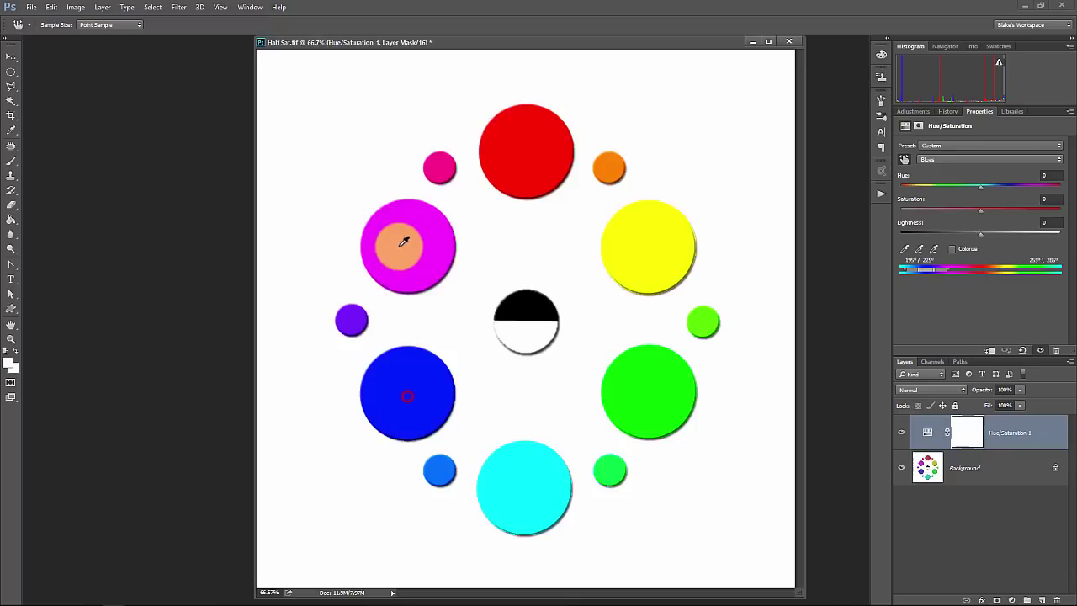
pyautogui.click(400, 245)
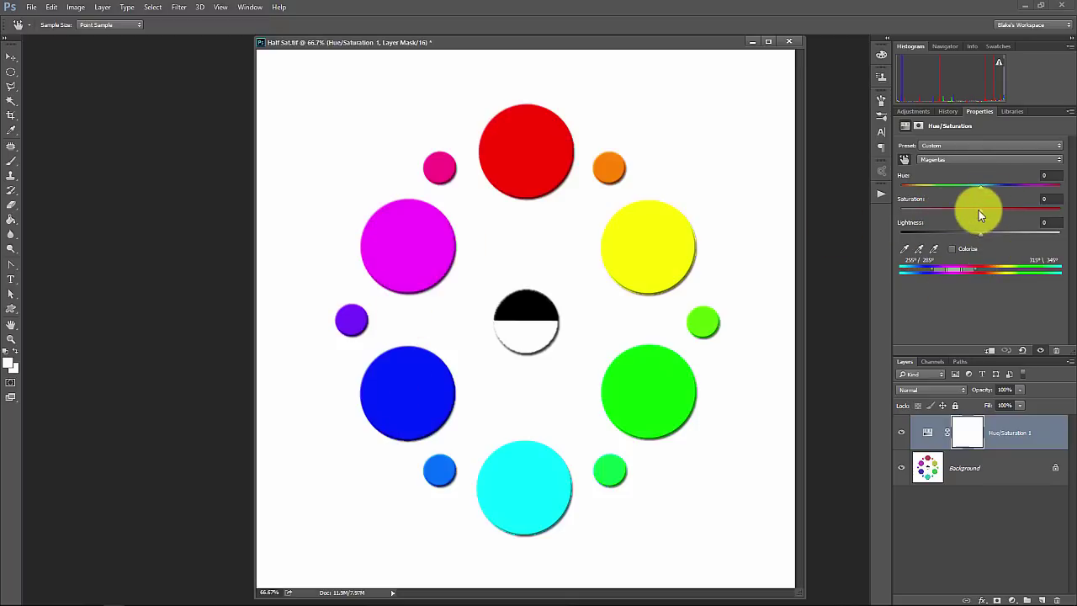
pyautogui.click(432, 243)
# Vary the Magentas Hue, Saturation and Lightness, leaving Hue 0, Saturation -1, Lightness -2
pyautogui.moveTo(981, 185)
pyautogui.mouseDown()
pyautogui.moveTo(1058, 183)
pyautogui.moveTo(957, 189)
pyautogui.moveTo(1007, 189)
pyautogui.moveTo(981, 188)
pyautogui.mouseUp()
pyautogui.moveTo(897, 215); pyautogui.dragTo(1070, 220)
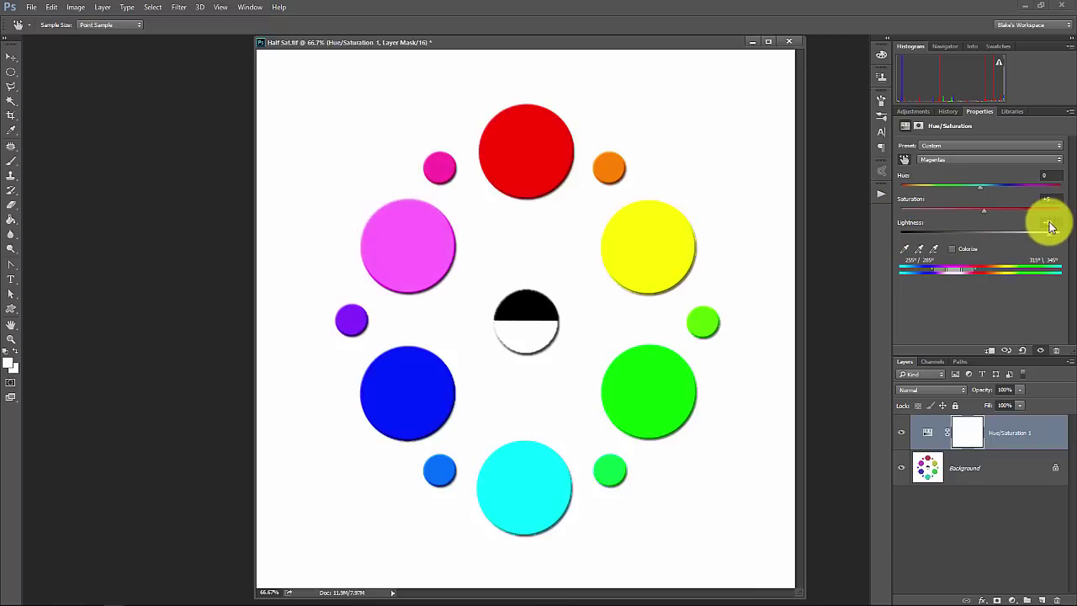
pyautogui.moveTo(1050, 225); pyautogui.dragTo(982, 226)
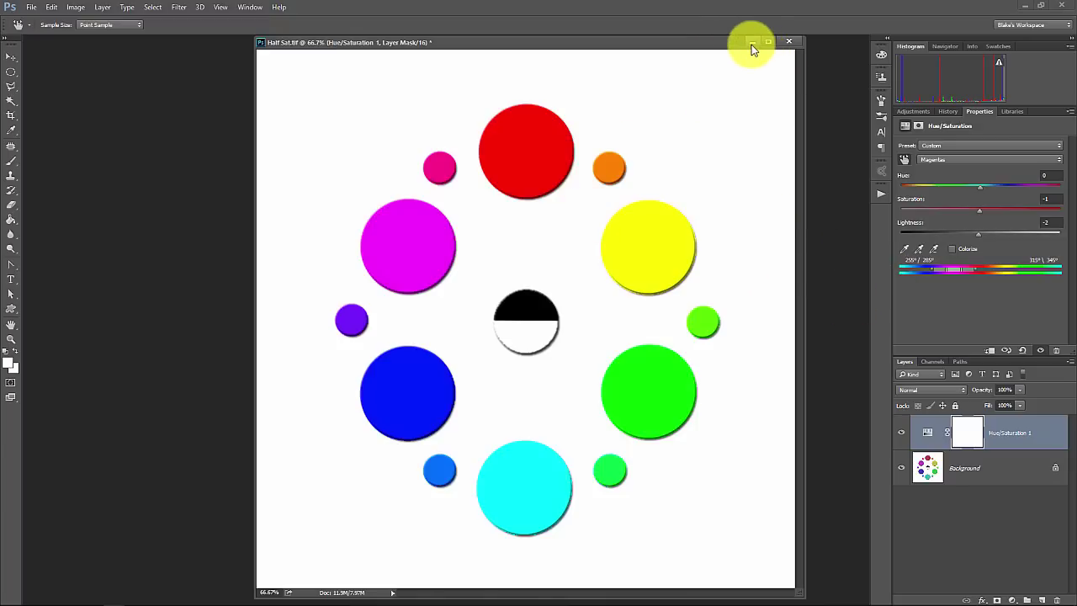
# Bring the Breakfast Is Served.jpg bee photo to the front from the taskbar preview
pyautogui.moveTo(80, 599)
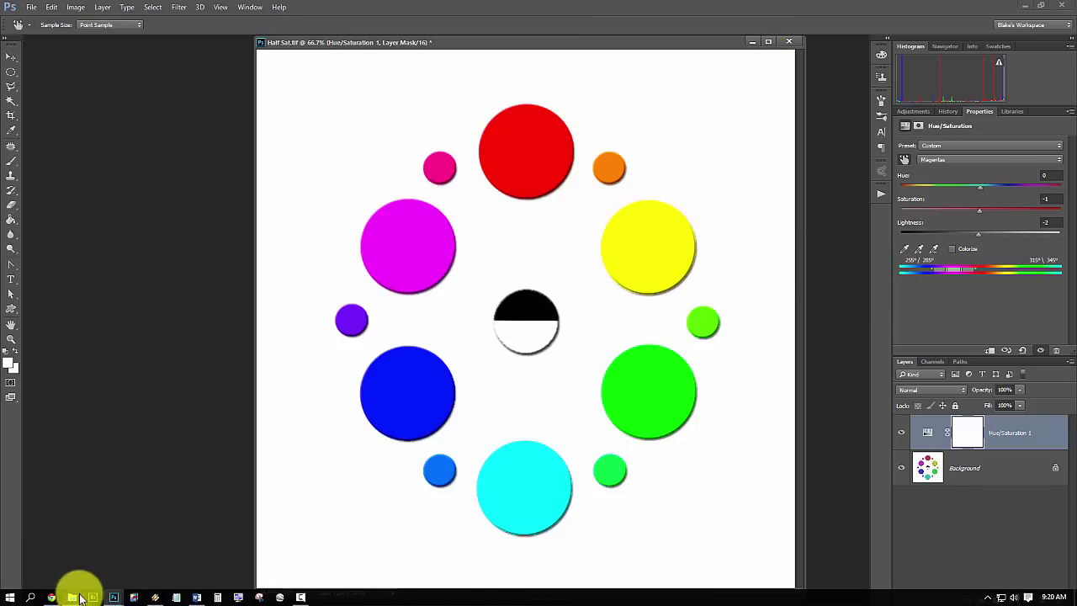
pyautogui.moveTo(116, 597)
pyautogui.click(163, 510)
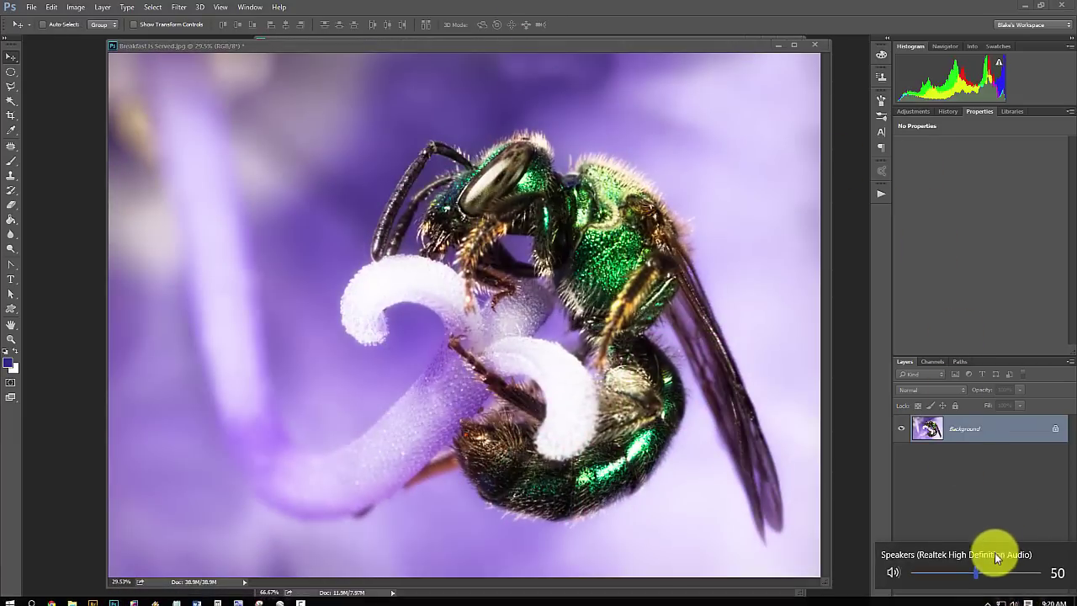
# Add a Hue/Saturation adjustment layer to the bee photo with Master Saturation at +1
pyautogui.click(1012, 600)
pyautogui.click(1007, 467)
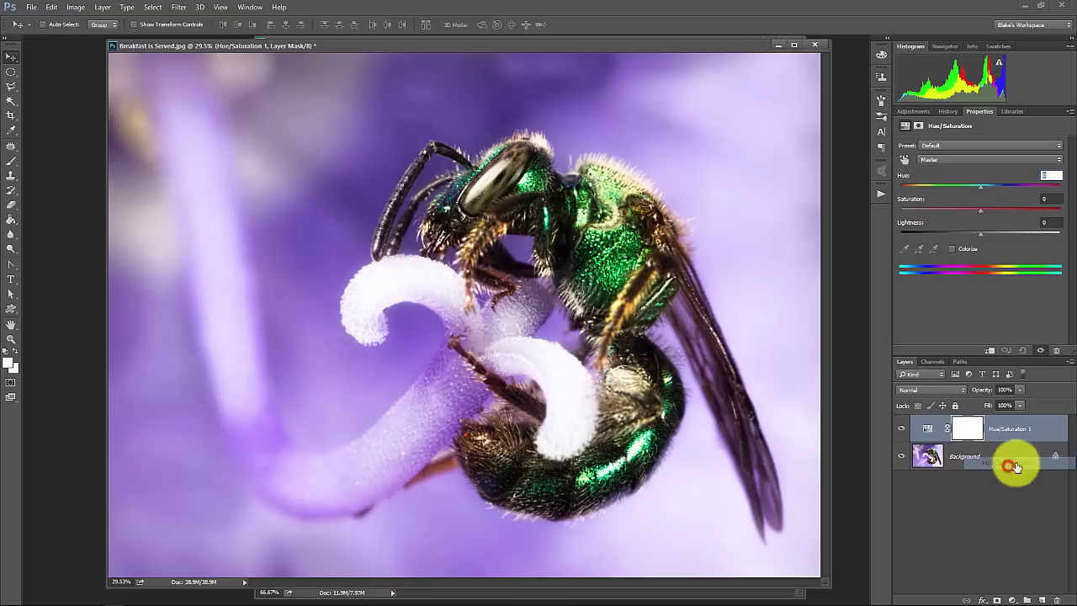
pyautogui.moveTo(981, 215)
pyautogui.mouseDown()
pyautogui.moveTo(1046, 216)
pyautogui.moveTo(983, 211)
pyautogui.mouseUp()
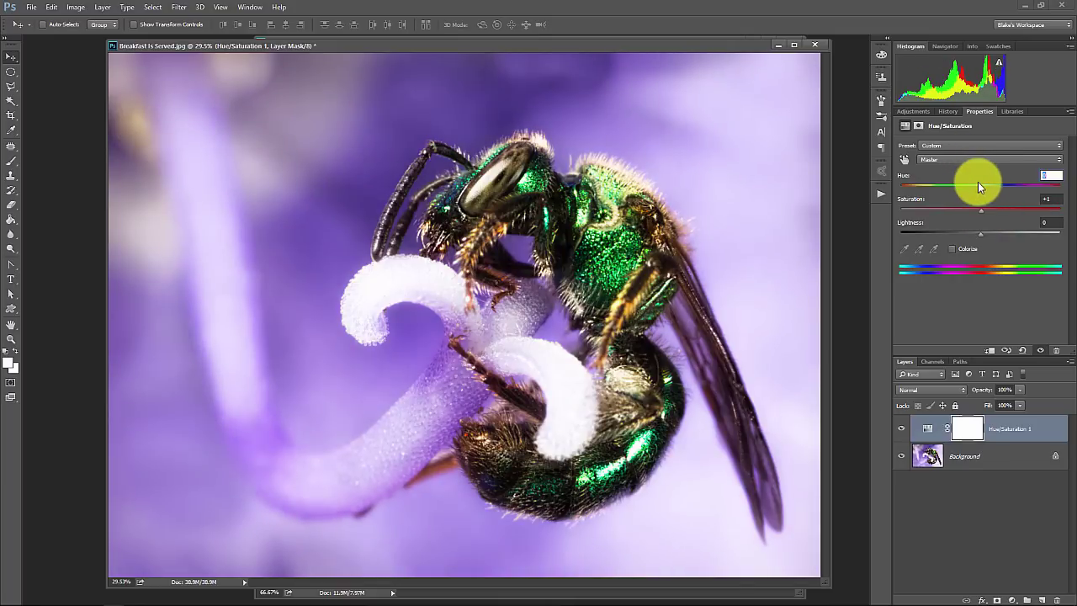
pyautogui.click(904, 159)
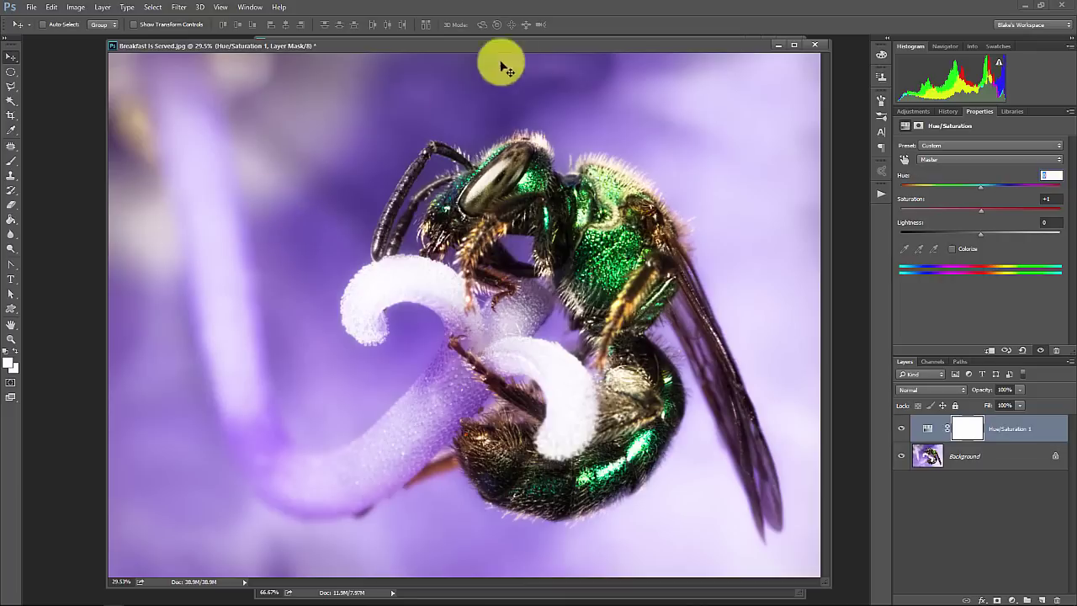
# Target the Greens range from the bee's thorax, raising then easing Saturation back to +1
pyautogui.click(905, 160)
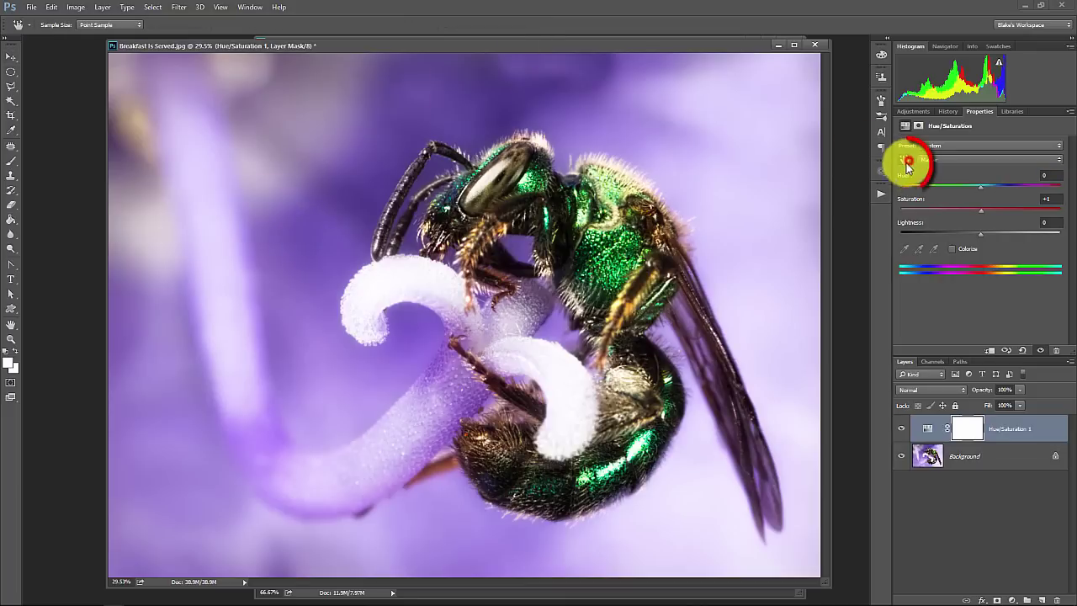
pyautogui.click(619, 254)
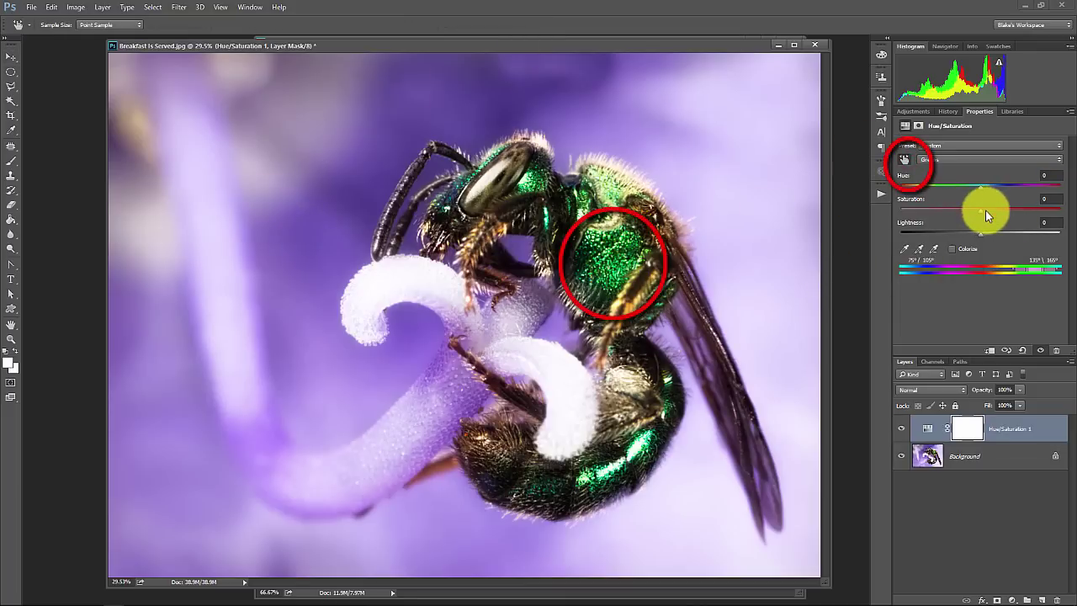
pyautogui.moveTo(982, 209)
pyautogui.mouseDown()
pyautogui.moveTo(1031, 208)
pyautogui.moveTo(967, 186)
pyautogui.moveTo(1046, 185)
pyautogui.moveTo(931, 185)
pyautogui.moveTo(982, 184)
pyautogui.mouseUp()
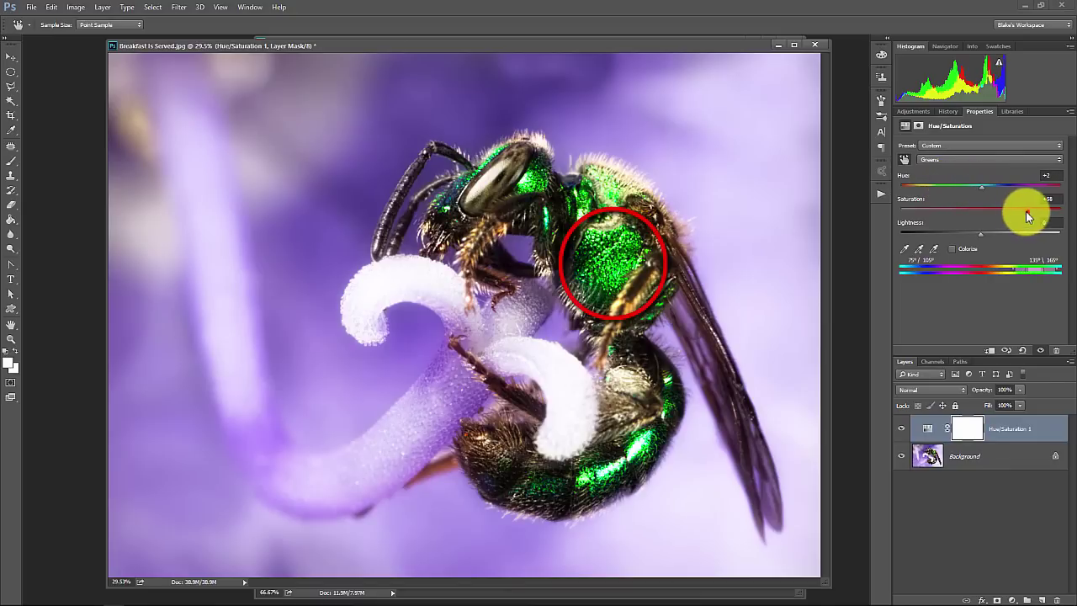
pyautogui.moveTo(1026, 217); pyautogui.dragTo(984, 211)
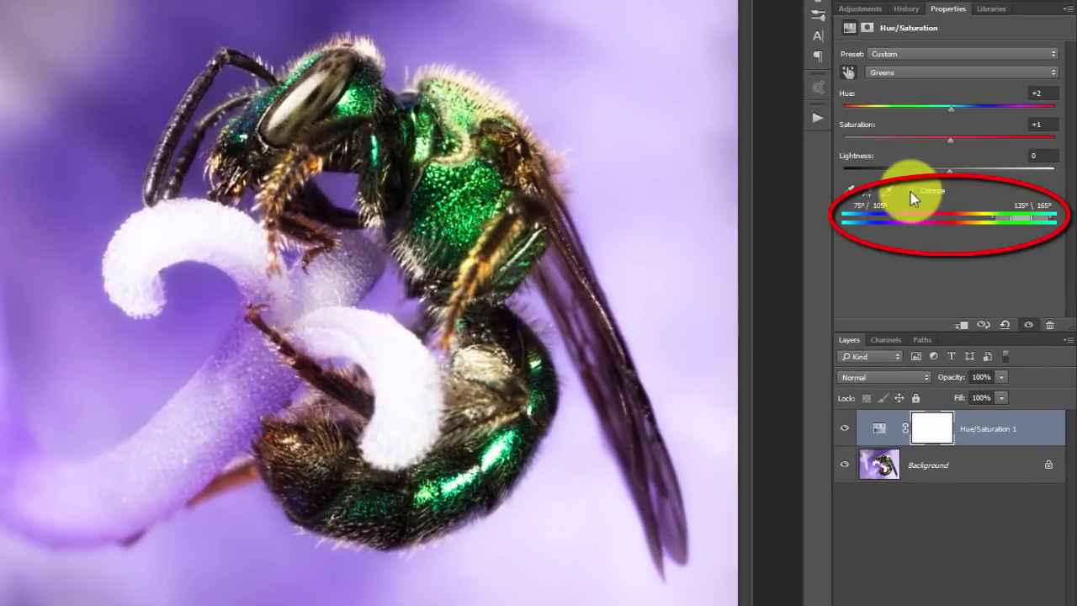
# Turn on Colorize and try blue then green tints by adjusting Hue and Saturation
pyautogui.click(911, 191)
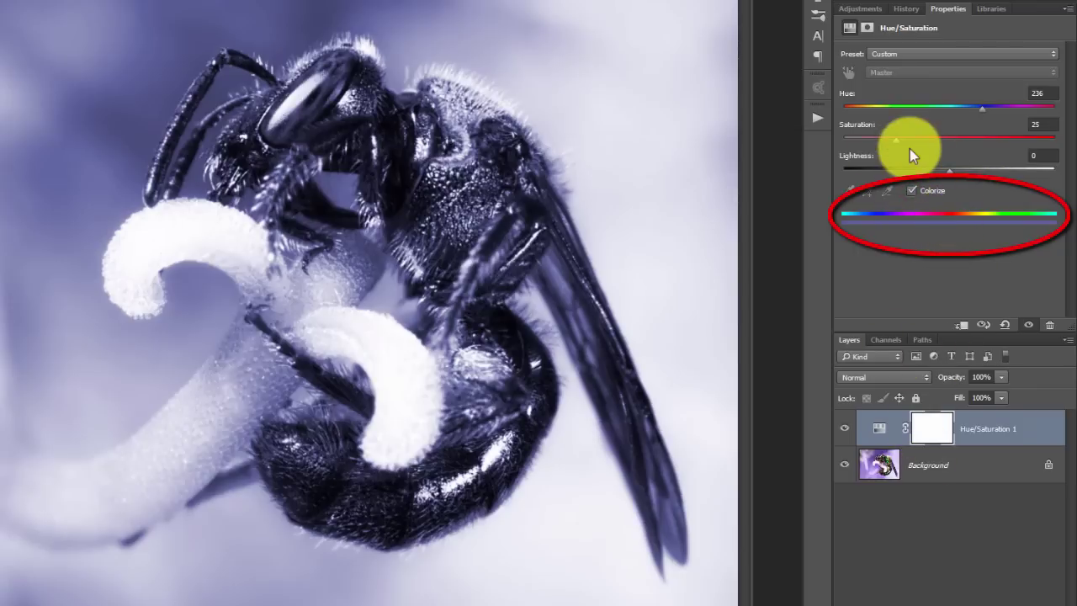
pyautogui.moveTo(981, 108); pyautogui.dragTo(982, 109)
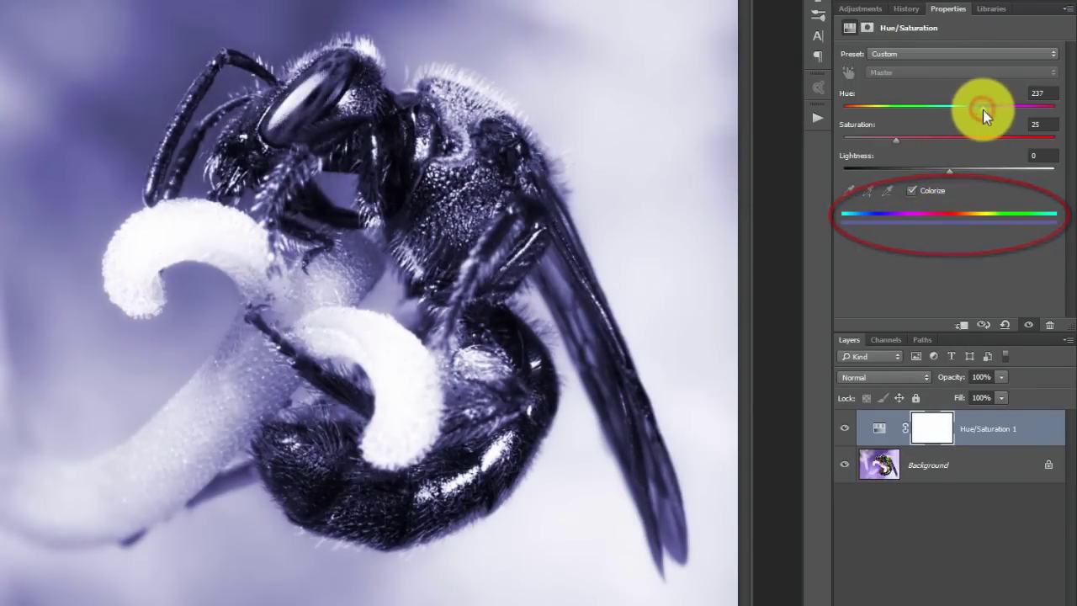
pyautogui.moveTo(896, 142); pyautogui.dragTo(949, 141)
pyautogui.moveTo(985, 109); pyautogui.dragTo(914, 110)
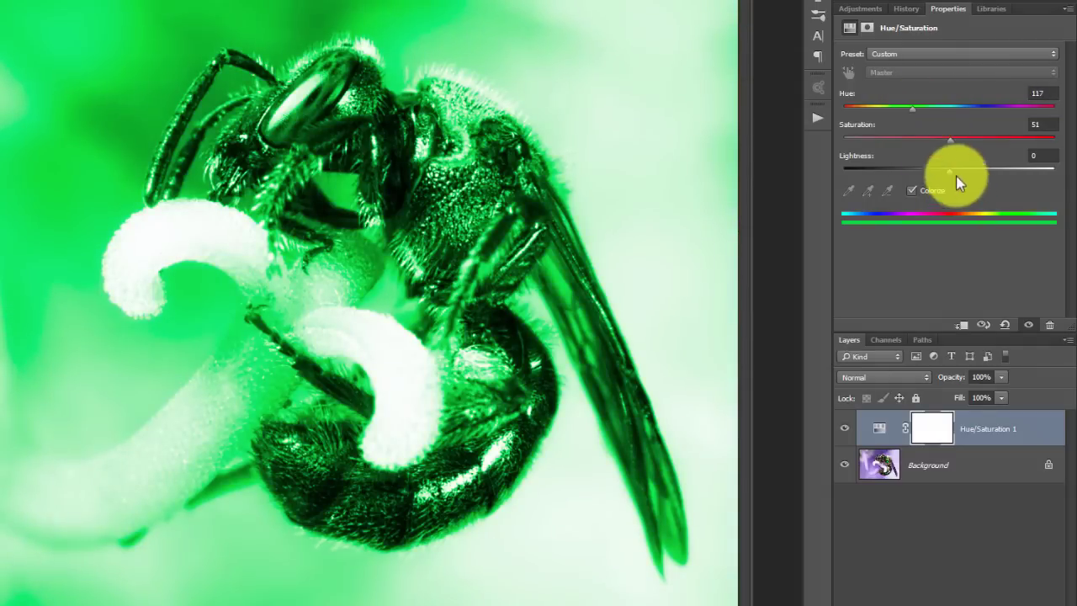
pyautogui.moveTo(950, 141); pyautogui.dragTo(1007, 140)
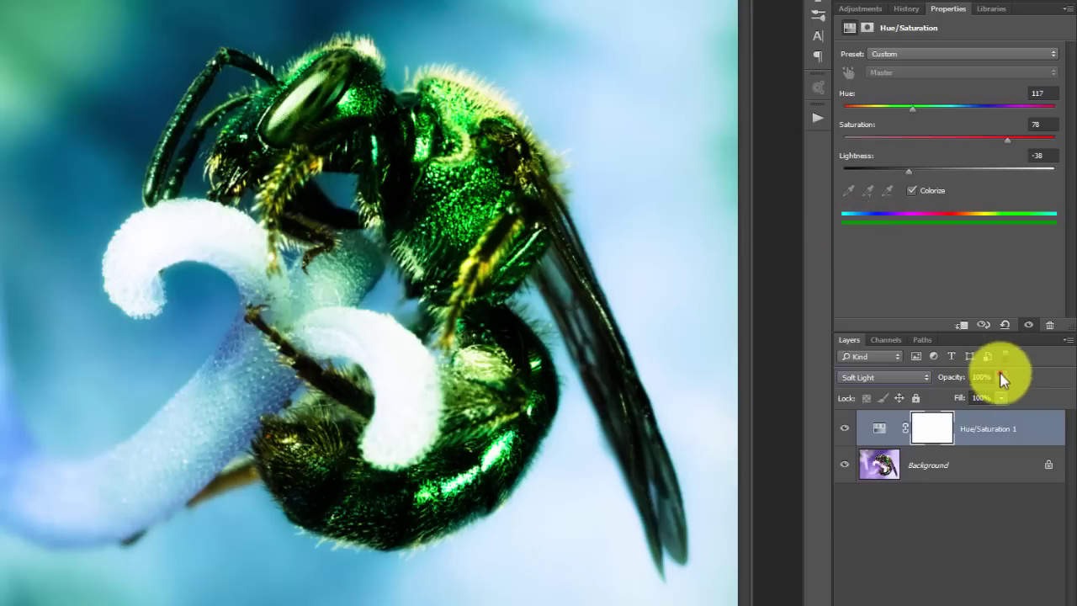
# Lower the layer opacity to 50% and shift the tint to purple (Hue 292, Saturation 98)
pyautogui.moveTo(1001, 377); pyautogui.dragTo(963, 394)
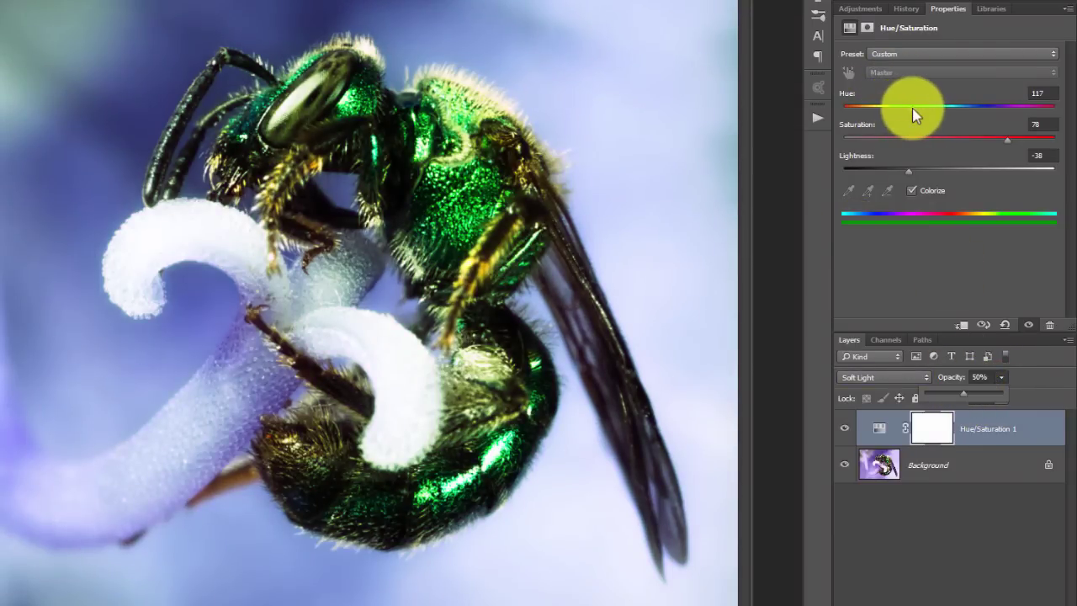
pyautogui.moveTo(913, 109); pyautogui.dragTo(1048, 140)
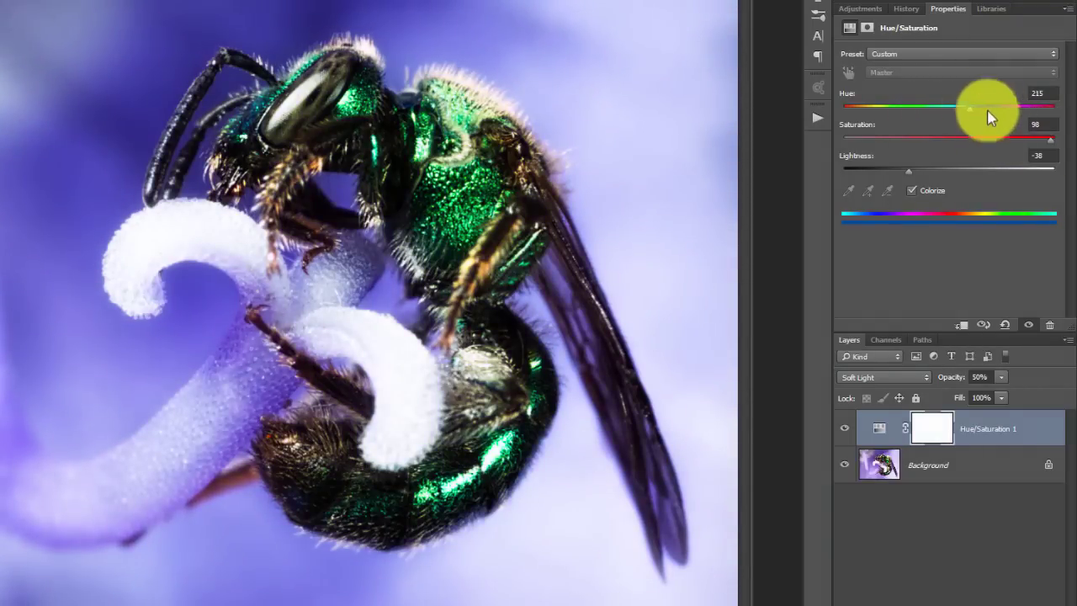
pyautogui.moveTo(966, 107); pyautogui.dragTo(1016, 110)
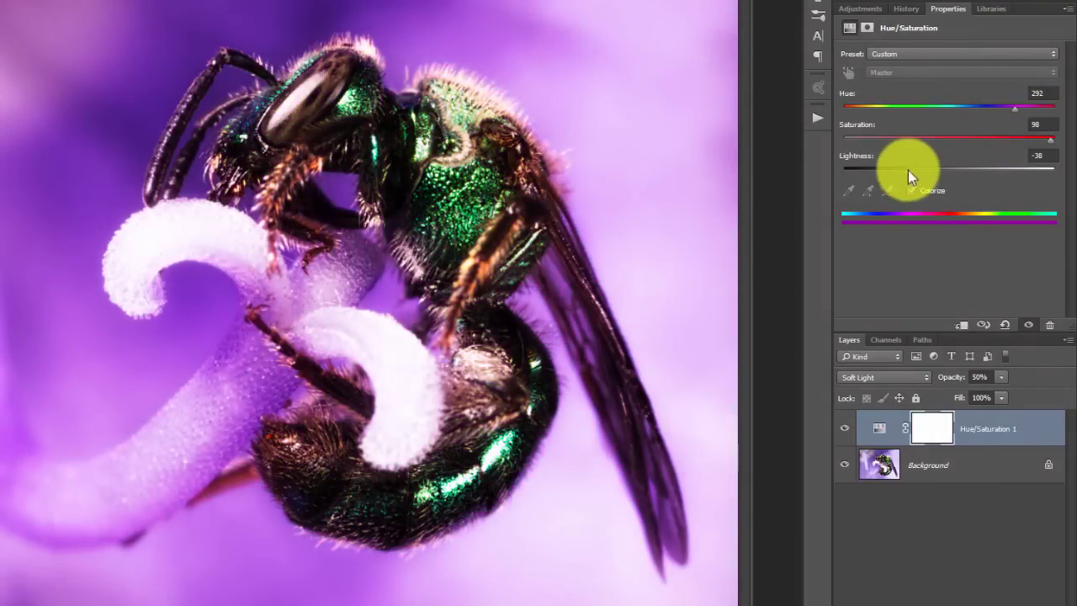
pyautogui.moveTo(908, 170)
pyautogui.mouseDown()
pyautogui.moveTo(976, 166)
pyautogui.moveTo(926, 168)
pyautogui.mouseUp()
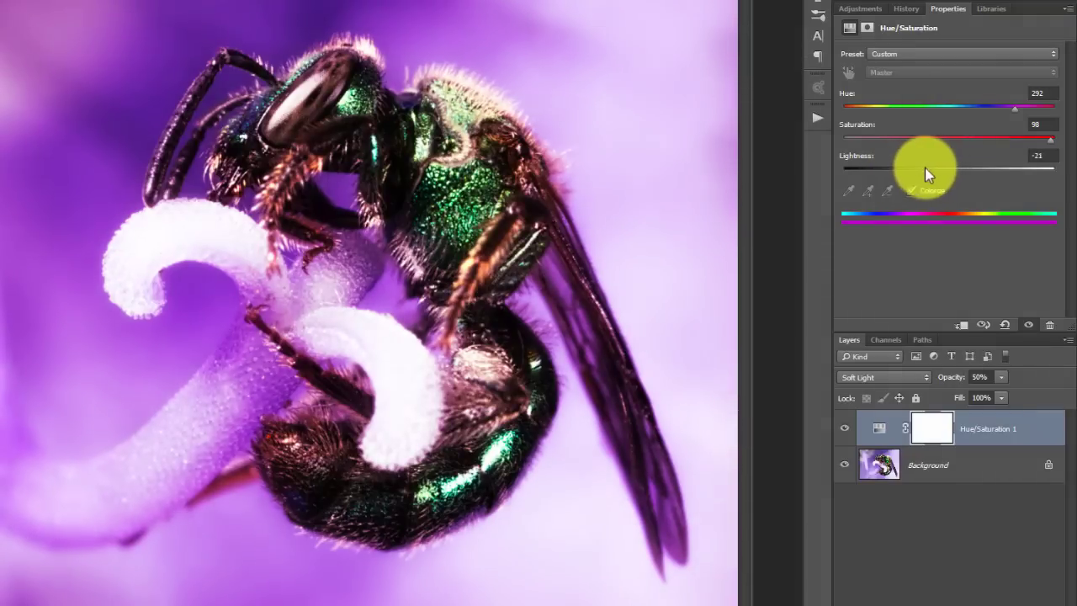
pyautogui.click(1034, 145)
# Retune the Colorize tint to a bluer Hue 188 with Saturation 73
pyautogui.moveTo(1034, 145); pyautogui.dragTo(936, 126)
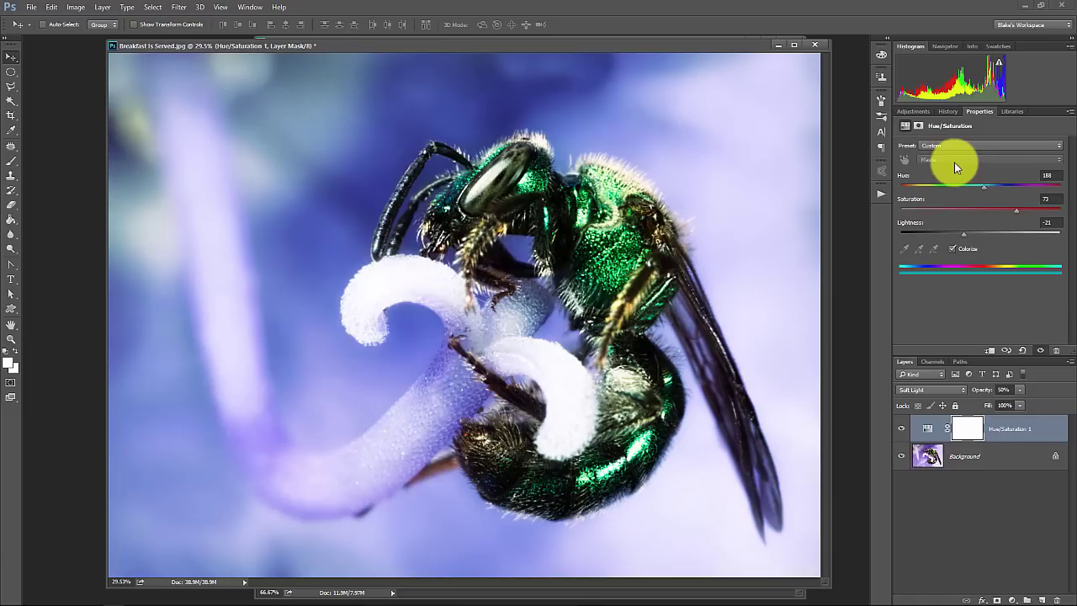
# Switch the adjustment layer to Color blend mode and retint it to Hue 150, Saturation 68
pyautogui.click(932, 389)
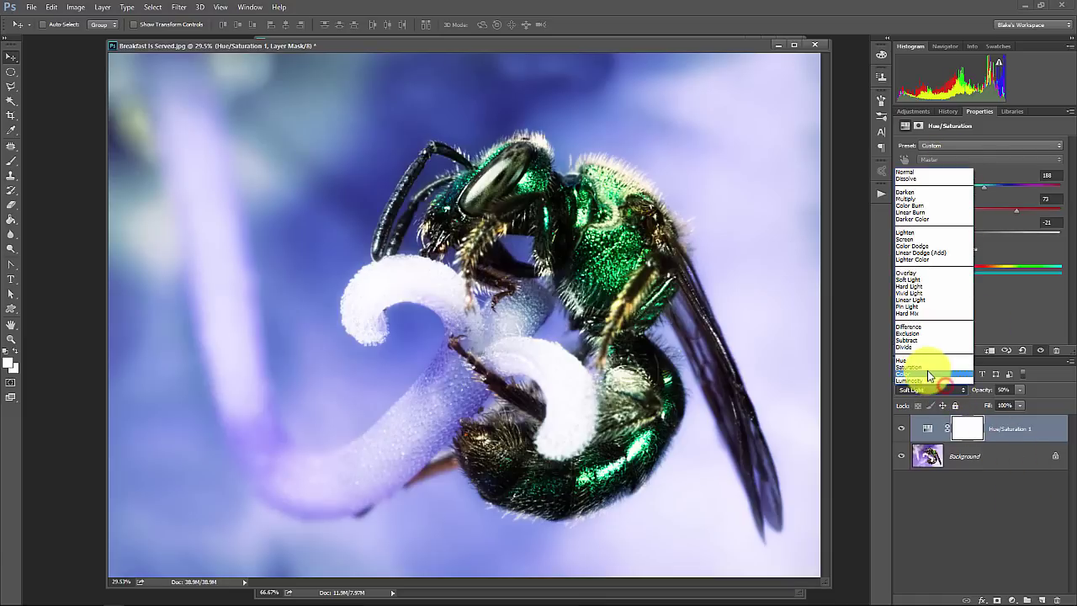
pyautogui.click(929, 372)
pyautogui.moveTo(1016, 209)
pyautogui.mouseDown()
pyautogui.moveTo(1038, 217)
pyautogui.moveTo(981, 216)
pyautogui.moveTo(1038, 195)
pyautogui.moveTo(967, 195)
pyautogui.moveTo(1007, 211)
pyautogui.mouseUp()
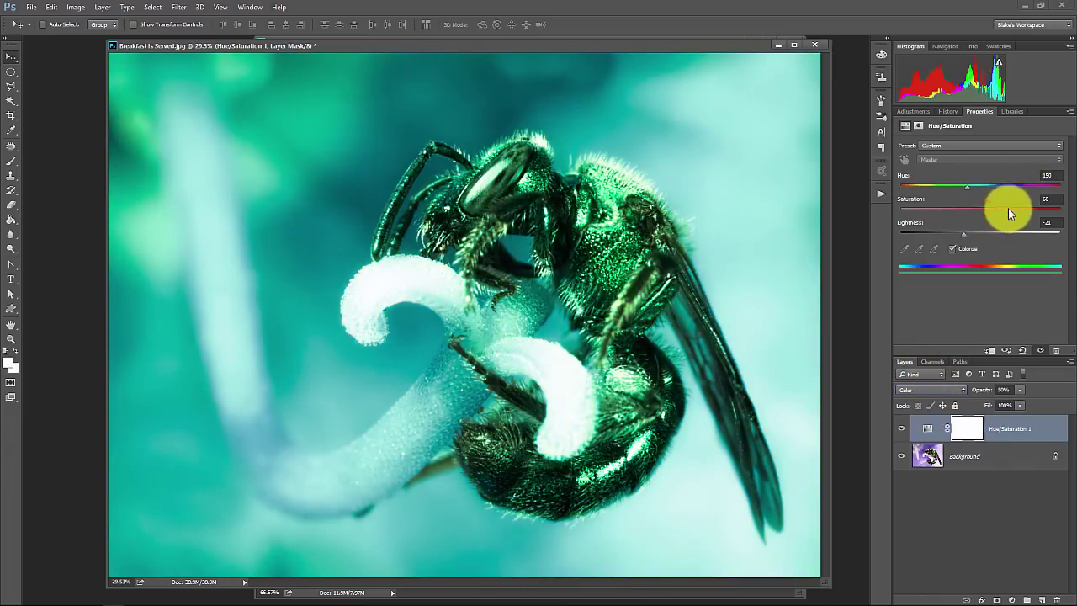